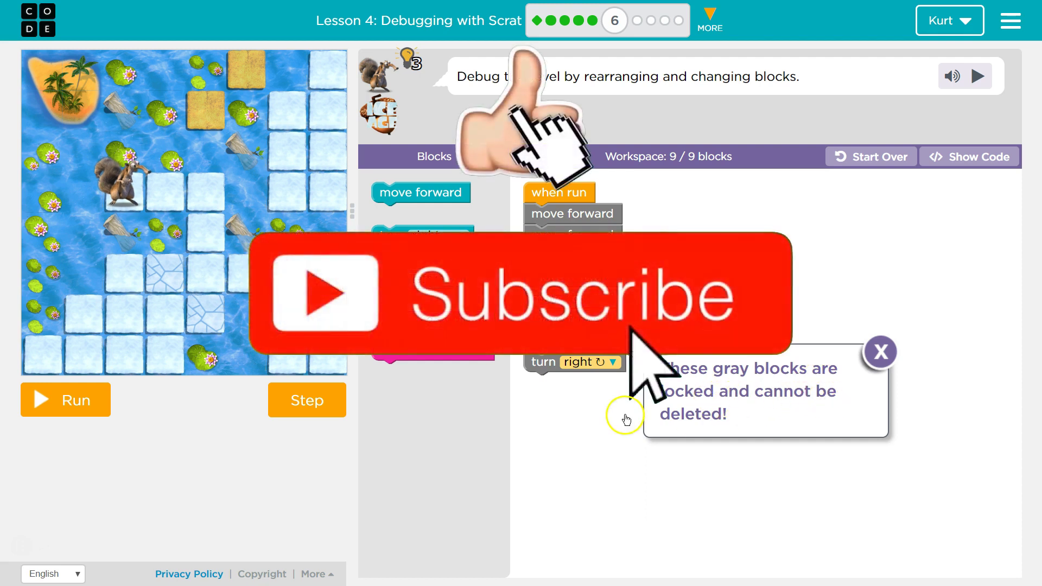
Detach and reattach the movable blocks, then run the original nine-block program.
{"action": "mouse_move", "coordinate": [595, 284]}
{"action": "left_mouse_down"}
{"action": "mouse_move", "coordinate": [655, 281]}
{"action": "mouse_move", "coordinate": [620, 311]}
{"action": "mouse_move", "coordinate": [588, 290]}
{"action": "left_mouse_up"}
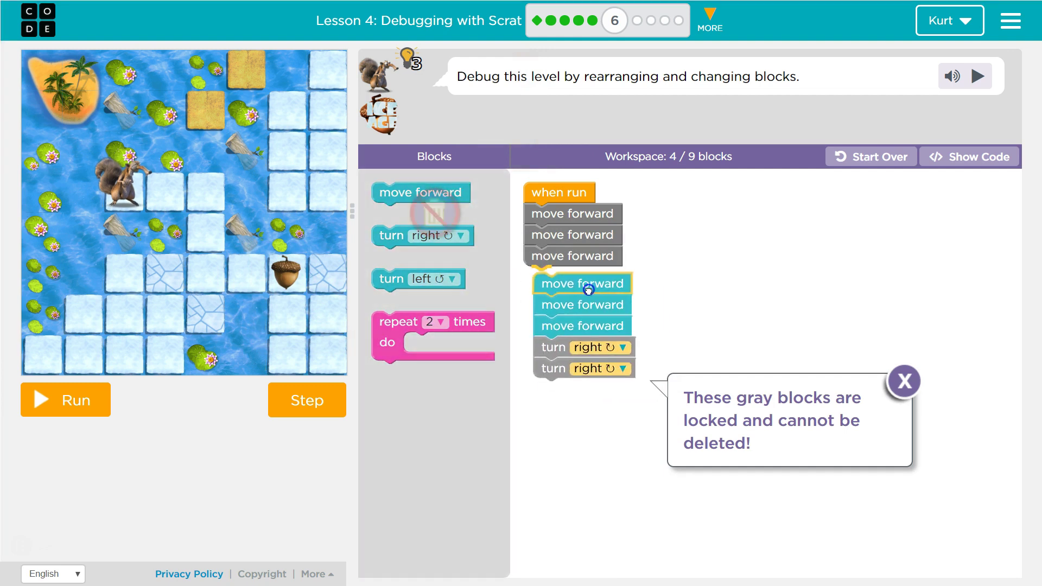
{"action": "left_click", "coordinate": [75, 401]}
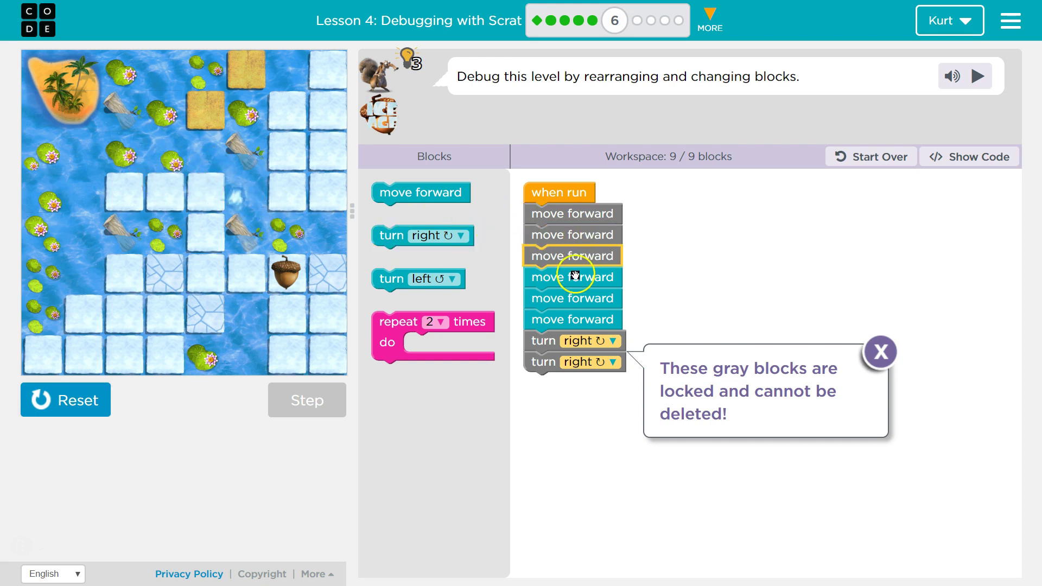
Follow the locked moves with a right turn and two forward moves, leave spares loose, and run.
{"action": "mouse_move", "coordinate": [574, 278]}
{"action": "left_mouse_down"}
{"action": "mouse_move", "coordinate": [574, 396]}
{"action": "mouse_move", "coordinate": [538, 294]}
{"action": "mouse_move", "coordinate": [624, 399]}
{"action": "mouse_move", "coordinate": [590, 454]}
{"action": "left_mouse_up"}
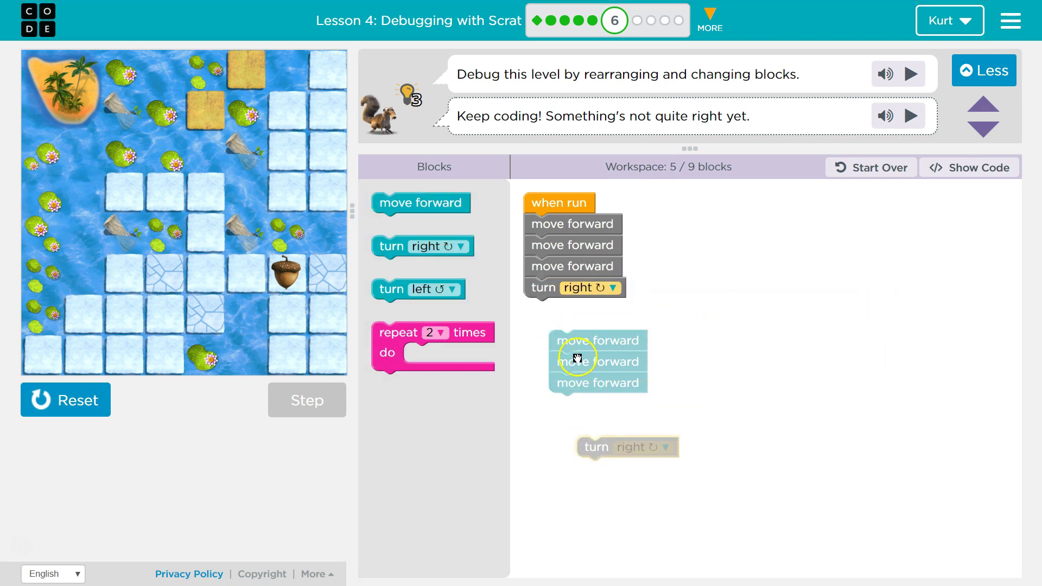
{"action": "left_click_drag", "start_coordinate": [577, 359], "coordinate": [557, 306]}
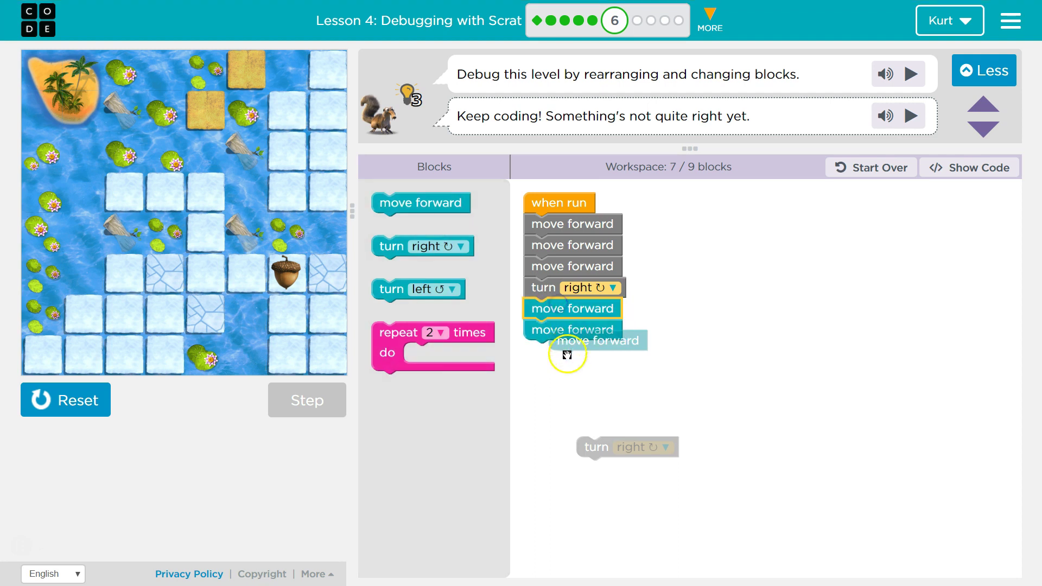
{"action": "left_click_drag", "start_coordinate": [567, 355], "coordinate": [656, 376]}
{"action": "mouse_move", "coordinate": [594, 447]}
{"action": "left_mouse_down"}
{"action": "mouse_move", "coordinate": [548, 361]}
{"action": "mouse_move", "coordinate": [553, 414]}
{"action": "left_mouse_up"}
{"action": "left_click", "coordinate": [88, 403]}
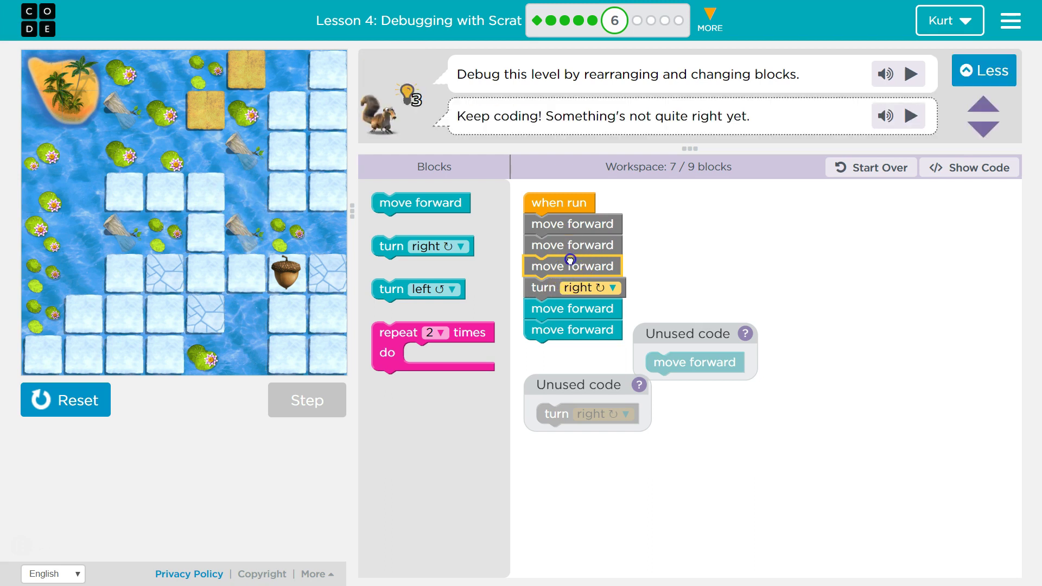
Pull the third forward move out so only two forward moves precede the right turn.
{"action": "mouse_move", "coordinate": [570, 264]}
{"action": "left_mouse_down"}
{"action": "mouse_move", "coordinate": [722, 221]}
{"action": "mouse_move", "coordinate": [545, 269]}
{"action": "left_mouse_up"}
{"action": "left_click", "coordinate": [96, 399]}
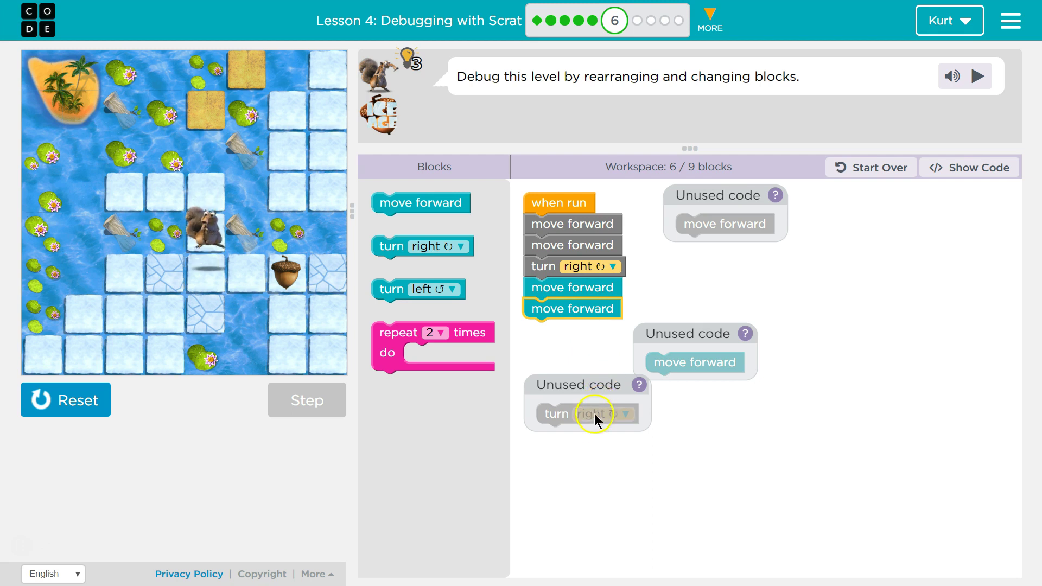
Add a left turn and the two spare forward moves at the end, then reset and run.
{"action": "left_click_drag", "start_coordinate": [594, 415], "coordinate": [577, 335]}
{"action": "left_click", "coordinate": [601, 326]}
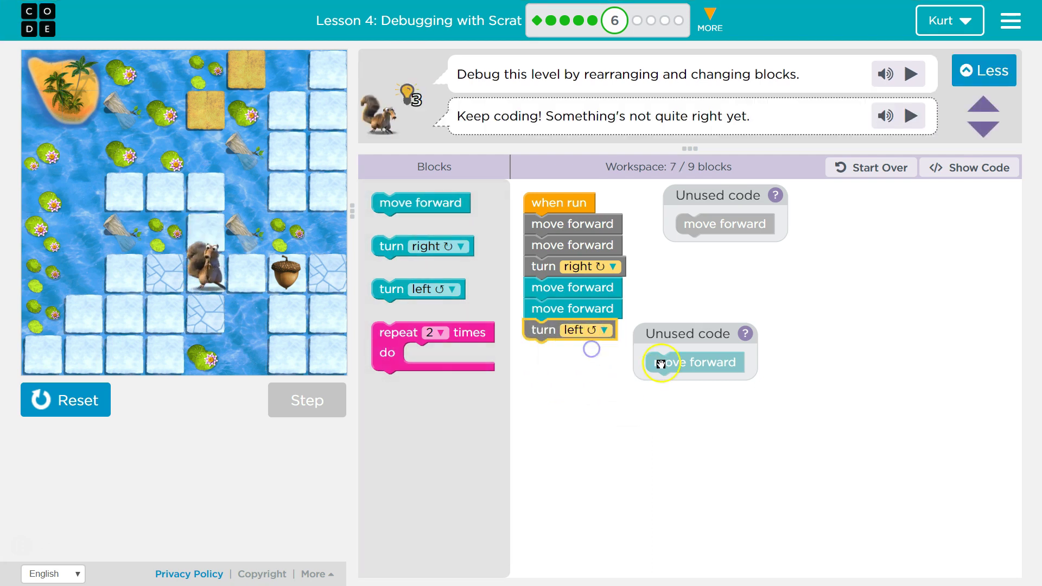
{"action": "left_click_drag", "start_coordinate": [660, 363], "coordinate": [537, 354]}
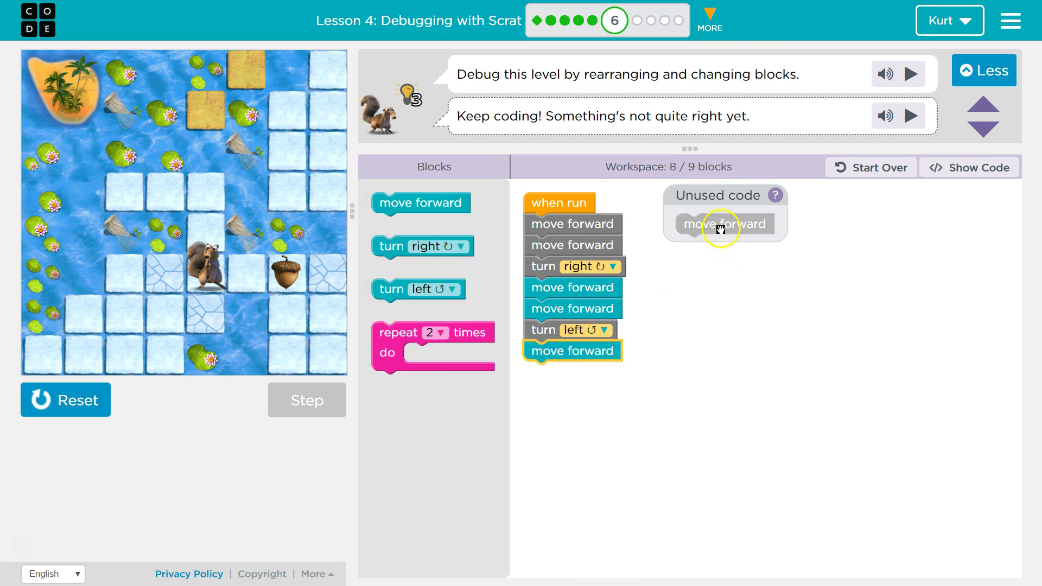
{"action": "left_click_drag", "start_coordinate": [721, 228], "coordinate": [570, 381]}
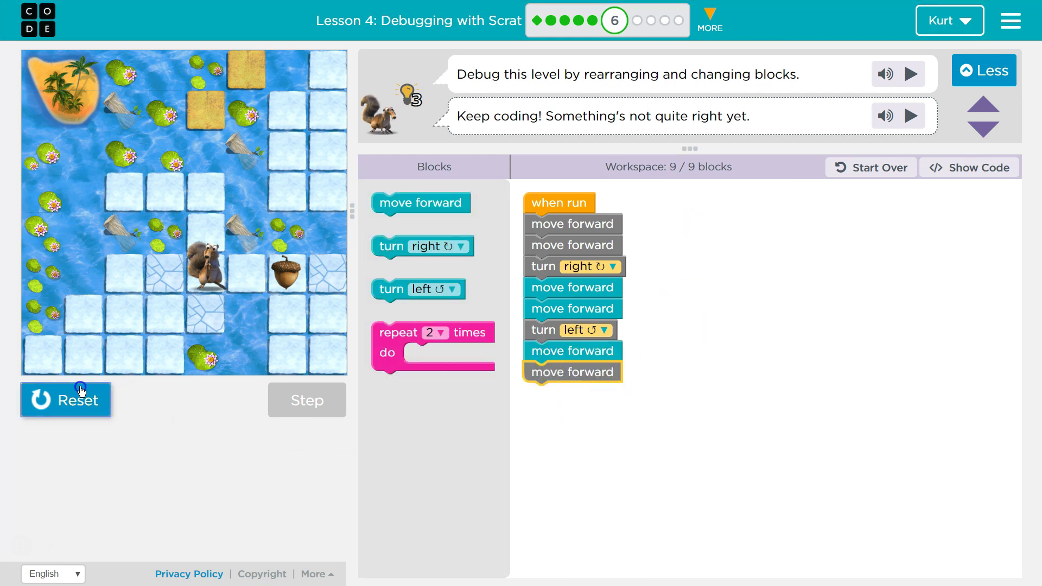
{"action": "left_click", "coordinate": [80, 390]}
{"action": "left_click", "coordinate": [83, 400]}
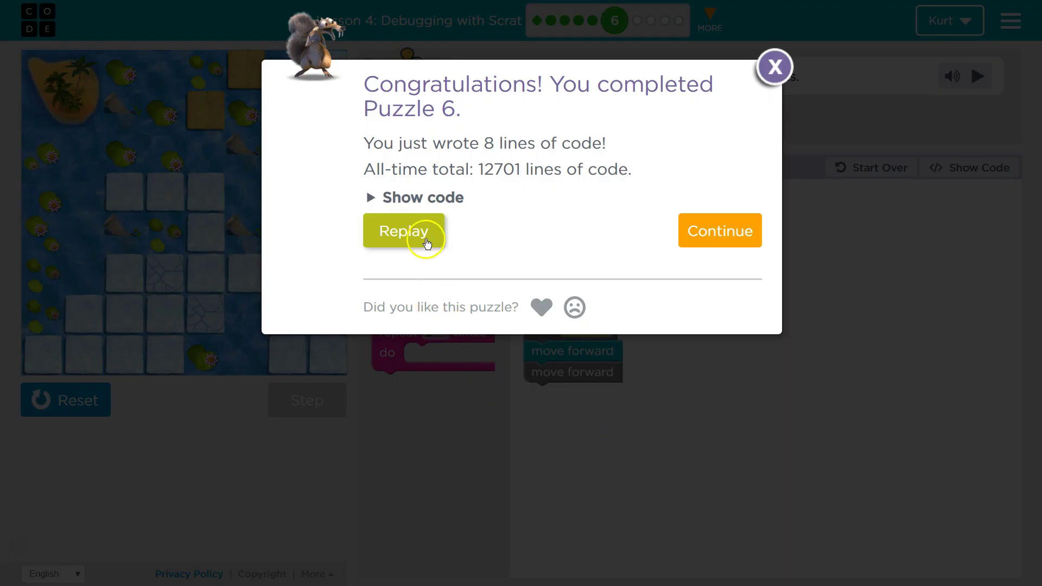
Dismiss the completion message, reset, and step block by block up to the final forward move.
{"action": "left_click", "coordinate": [427, 236]}
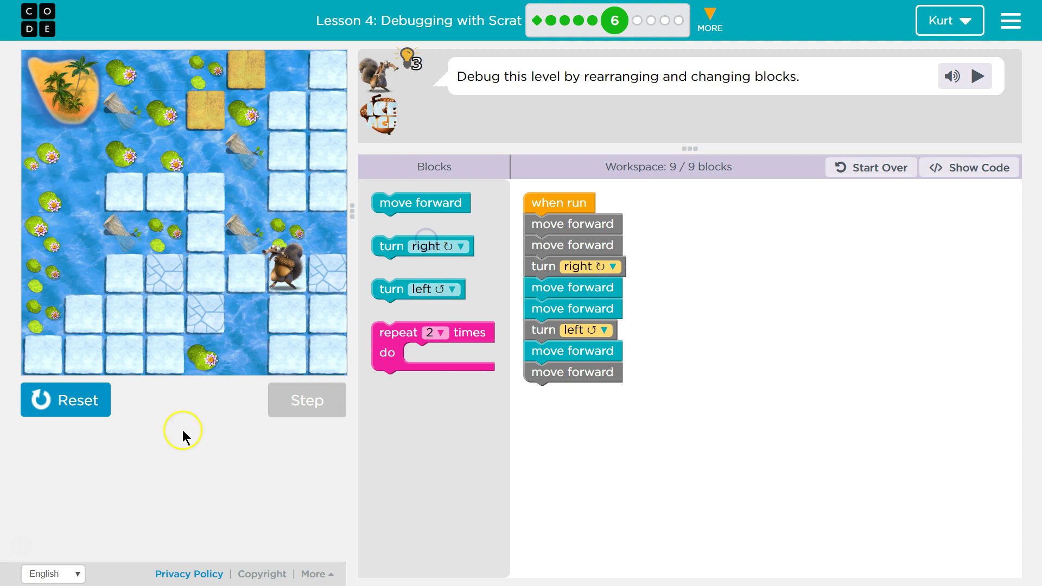
{"action": "left_click", "coordinate": [79, 413]}
{"action": "left_click", "coordinate": [335, 410]}
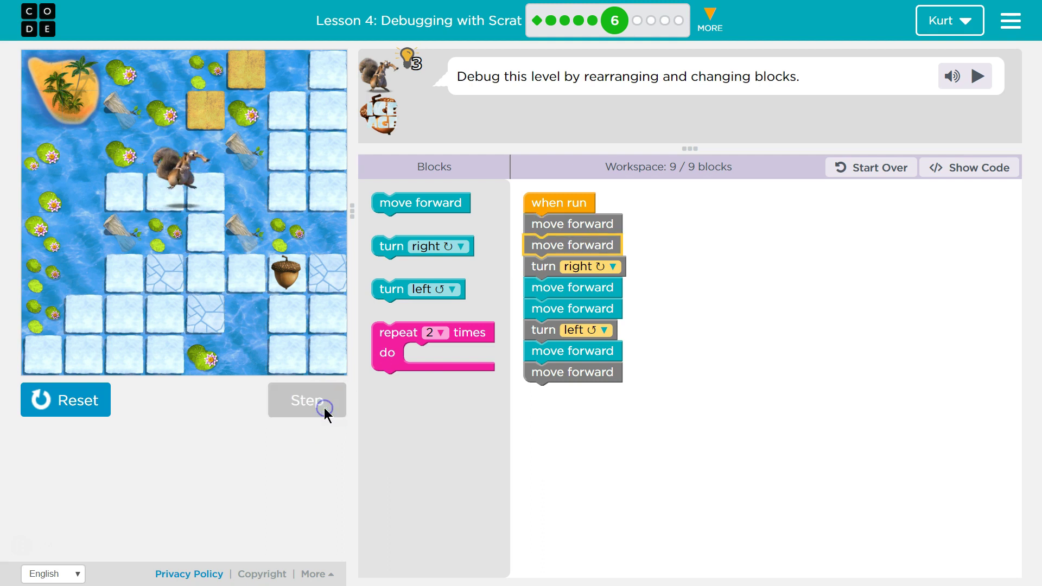
{"action": "left_click", "coordinate": [290, 397]}
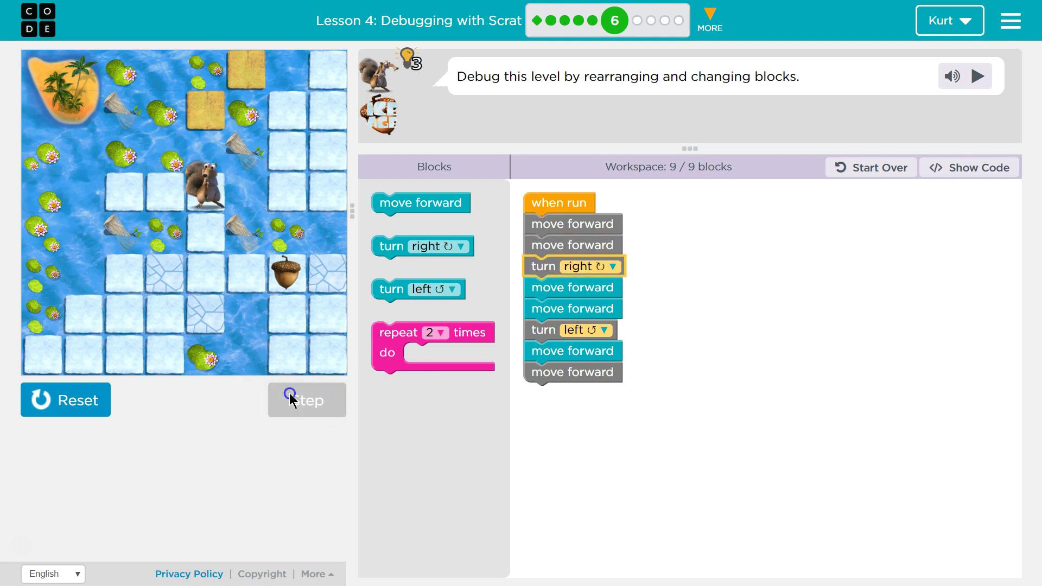
{"action": "left_click", "coordinate": [291, 397]}
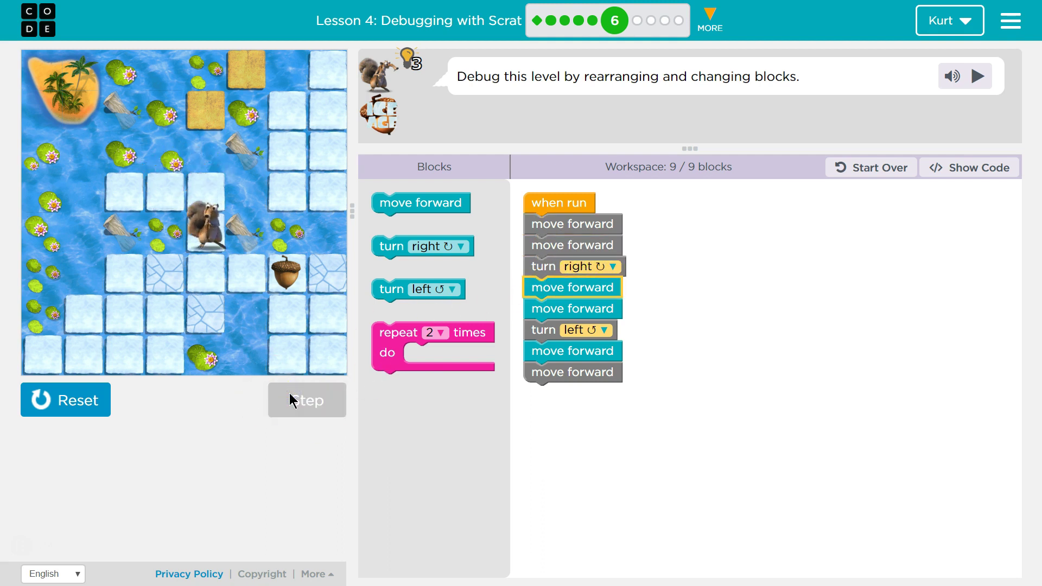
{"action": "left_click", "coordinate": [290, 397]}
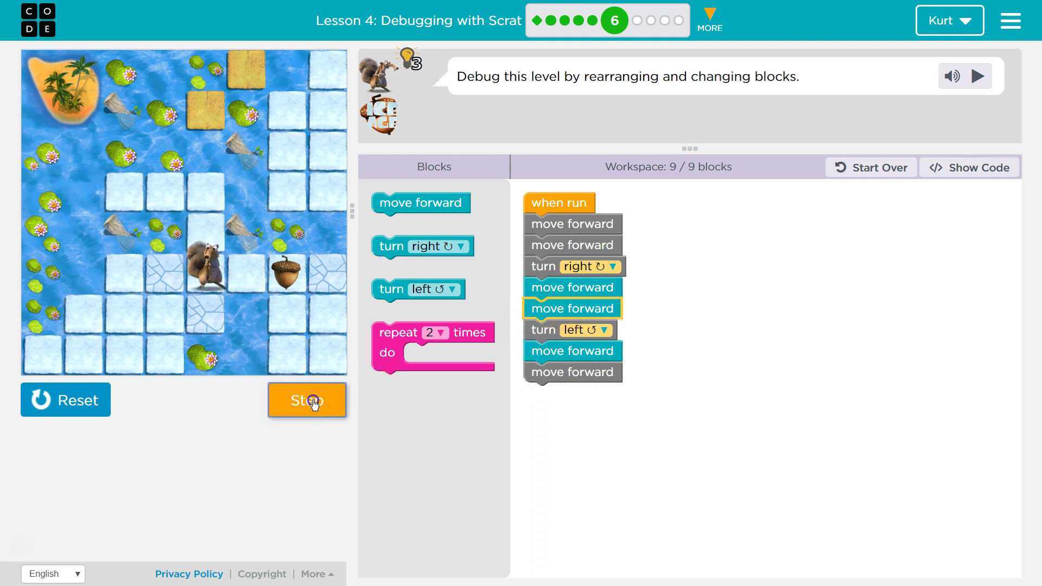
{"action": "left_click", "coordinate": [312, 405]}
{"action": "left_click", "coordinate": [333, 406]}
Step the final forward move so Scrat reaches the acorn.
{"action": "left_click", "coordinate": [334, 408]}
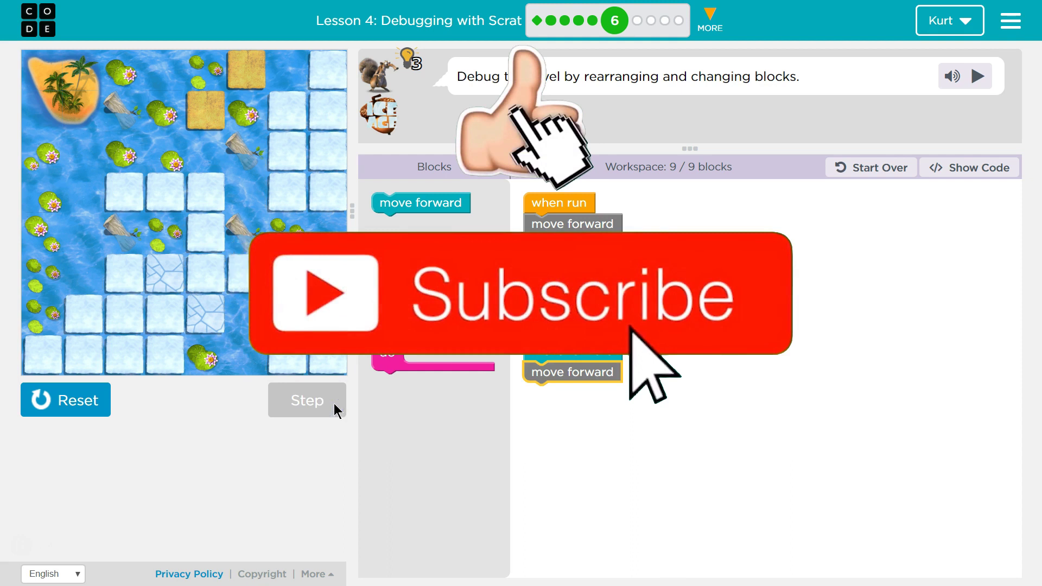